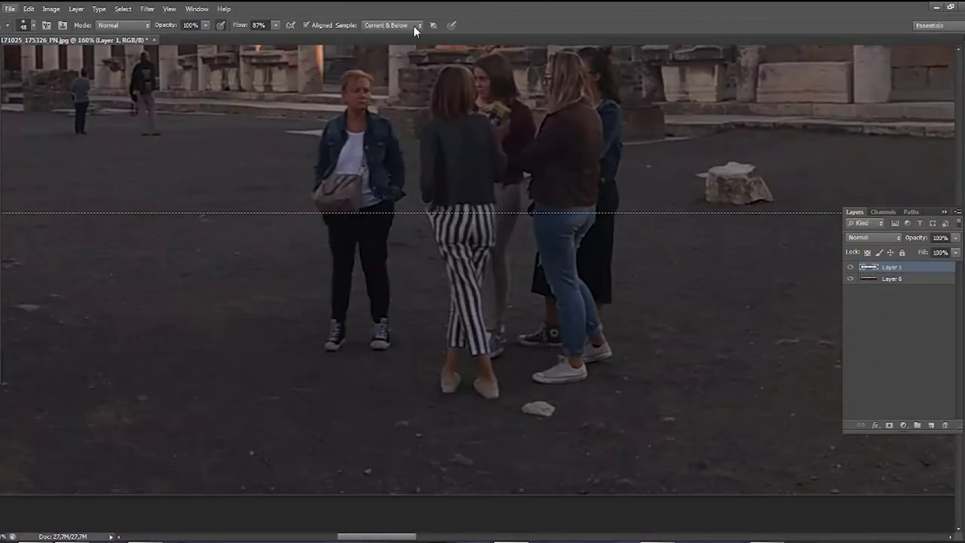
- Clone pavement texture over the foreground women's legs and lower bodies on Layer 1
mouse_move(368, 249)
mouse_down()
mouse_move(614, 415)
mouse_move(386, 302)
mouse_up()
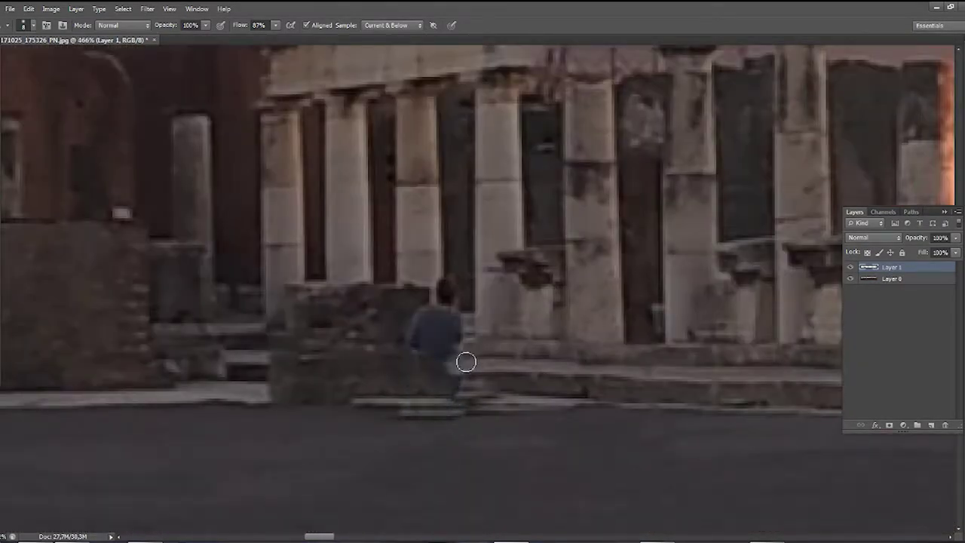
scroll(460, 323, down, 2)
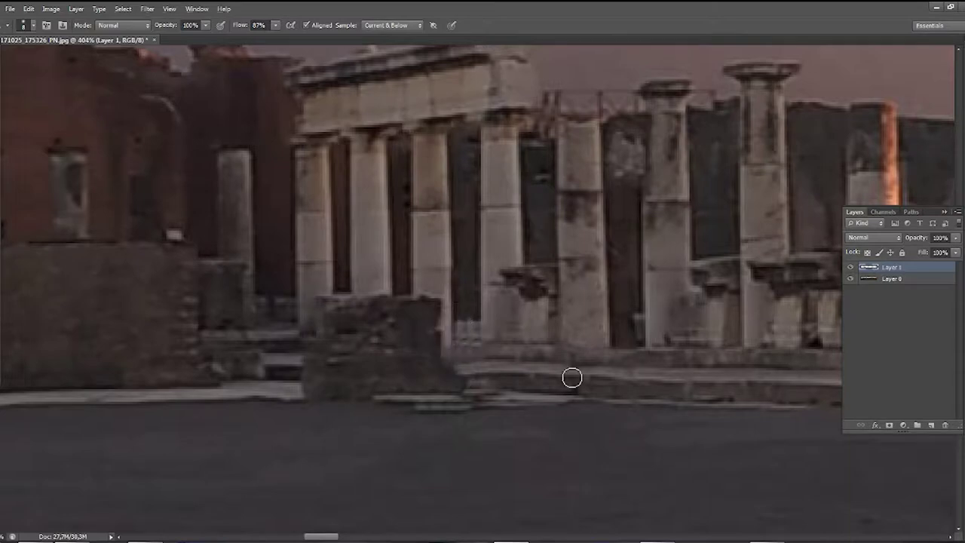
scroll(571, 377, up, 2)
scroll(435, 366, down, 10)
scroll(309, 297, up, 8)
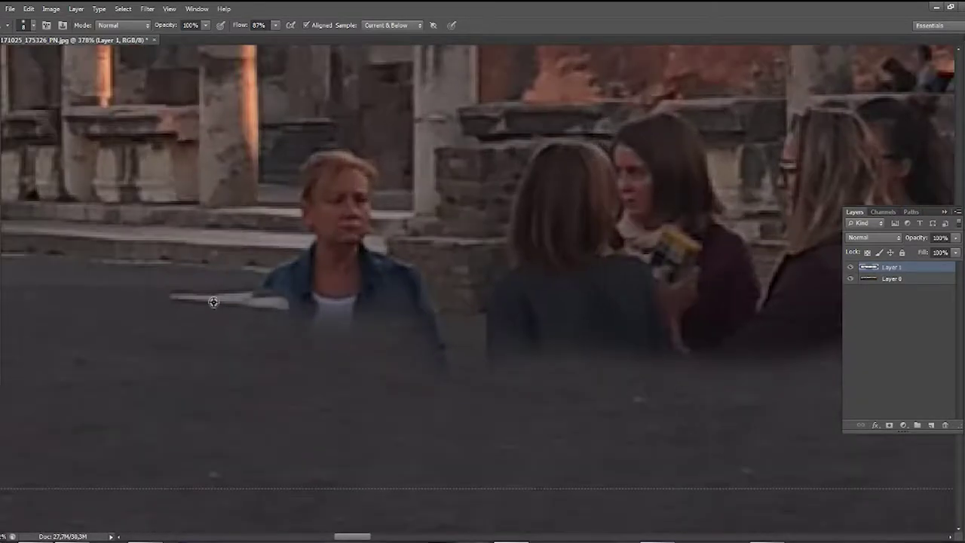
- Flip the copied white ground marking at -100% and move it into place over the women
key(ctrl+t)
drag(219, 377, 297, 297)
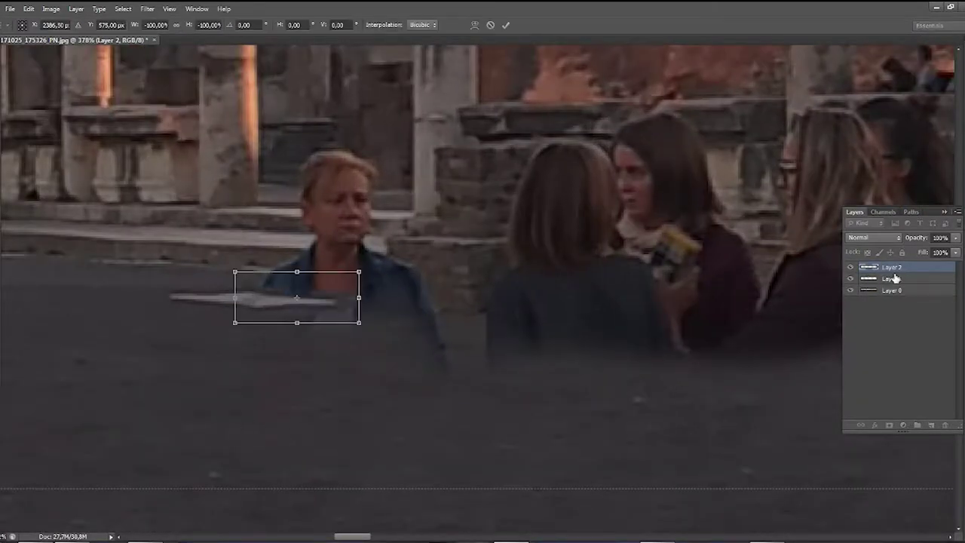
key(Return)
scroll(297, 407, up, 2)
- Clone more ground and wall over the short-haired woman on Layer 1
key(s)
key(alt+bracketleft)
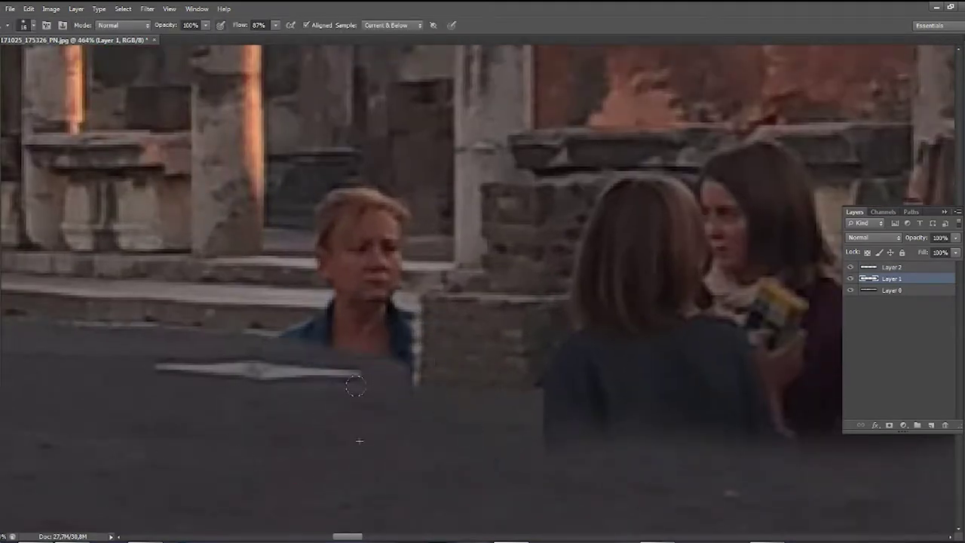
scroll(355, 386, up, 3)
scroll(289, 187, down, 2)
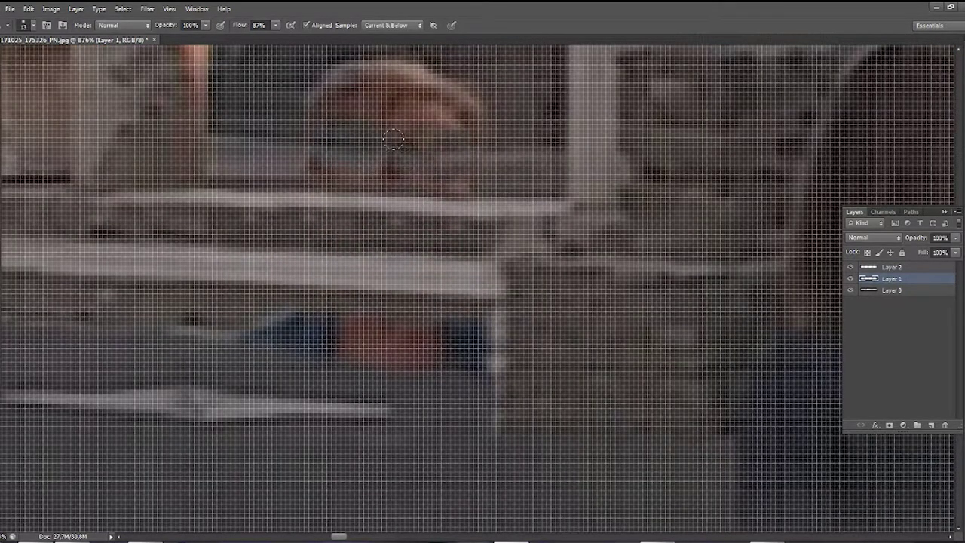
scroll(362, 187, down, 2)
scroll(362, 231, up, 5)
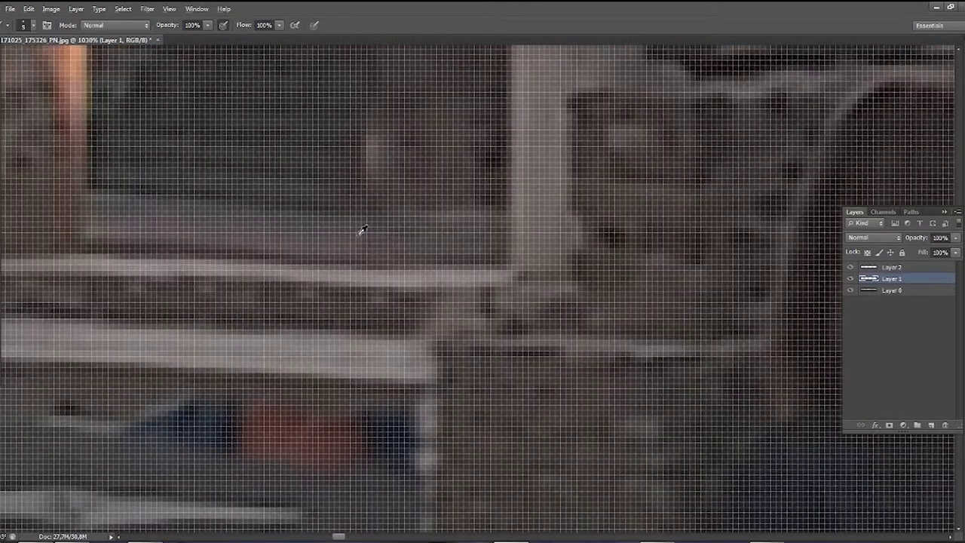
scroll(399, 243, down, 5)
scroll(402, 159, up, 10)
key(s)
scroll(208, 220, down, 8)
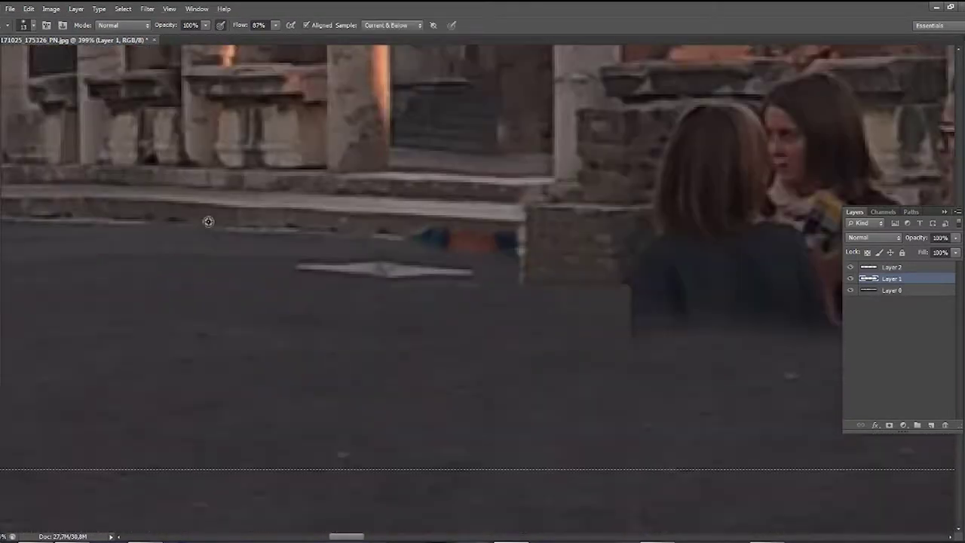
scroll(312, 229, down, 2)
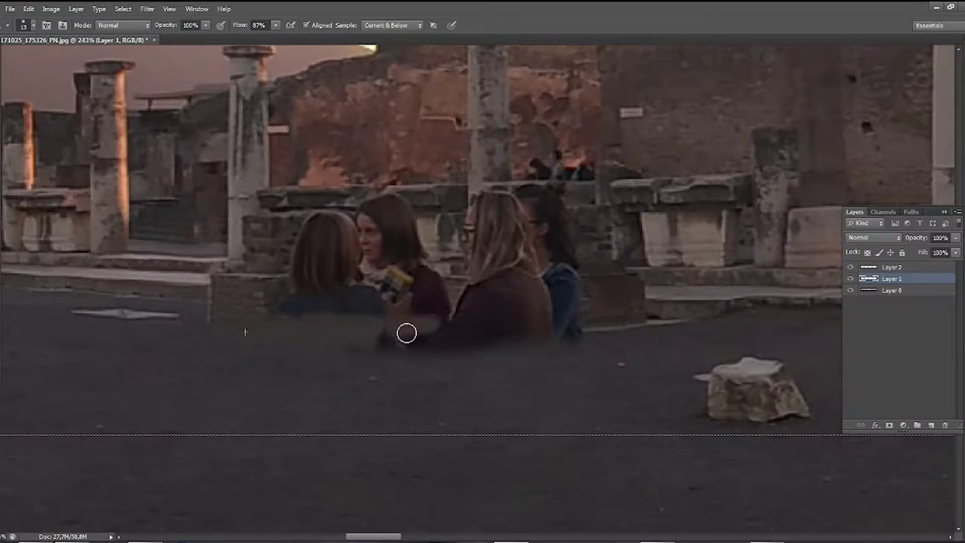
scroll(427, 304, up, 1)
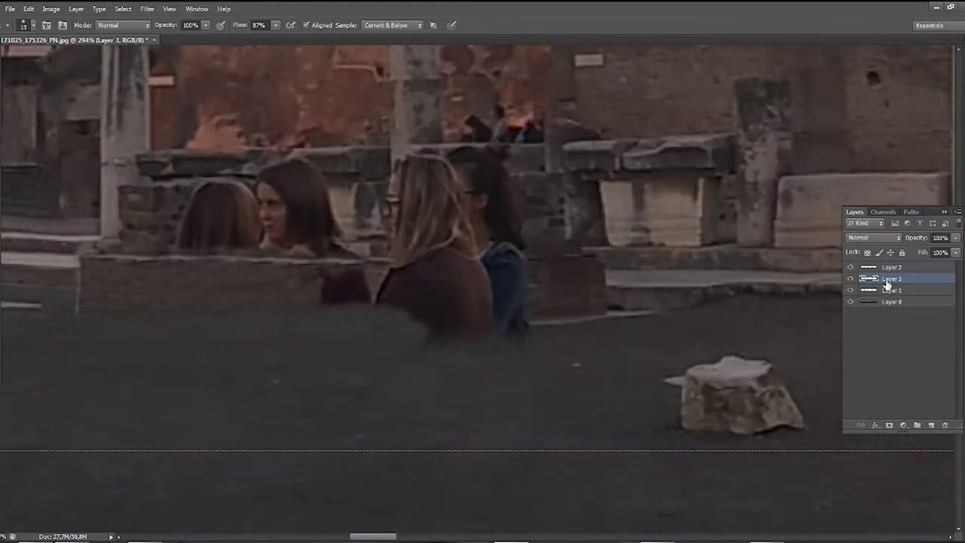
- Flip the copied wall patch vertically and move it up across the women's lower bodies
key(ctrl+t)
right_click(290, 369)
click(342, 366)
drag(342, 367, 482, 281)
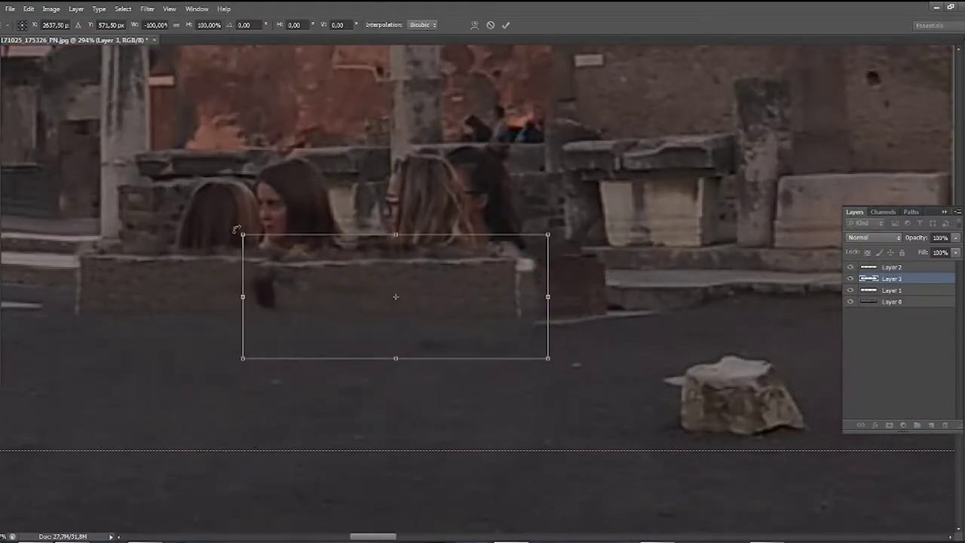
key(Return)
- Erase the wall patch's edges so it blends into the surrounding stonework
key(e)
scroll(351, 231, up, 5)
scroll(352, 231, down, 2)
scroll(458, 371, down, 2)
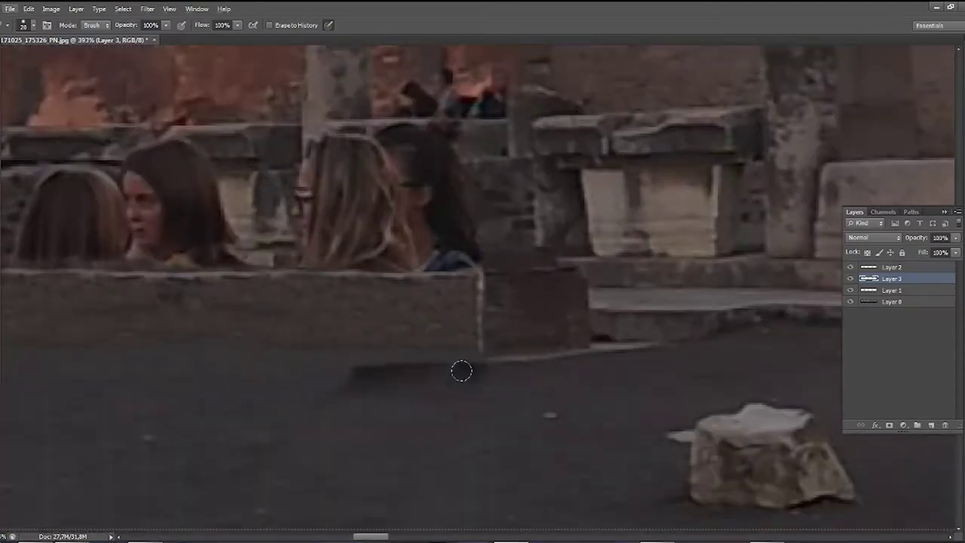
key(alt+bracketleft)
key(s)
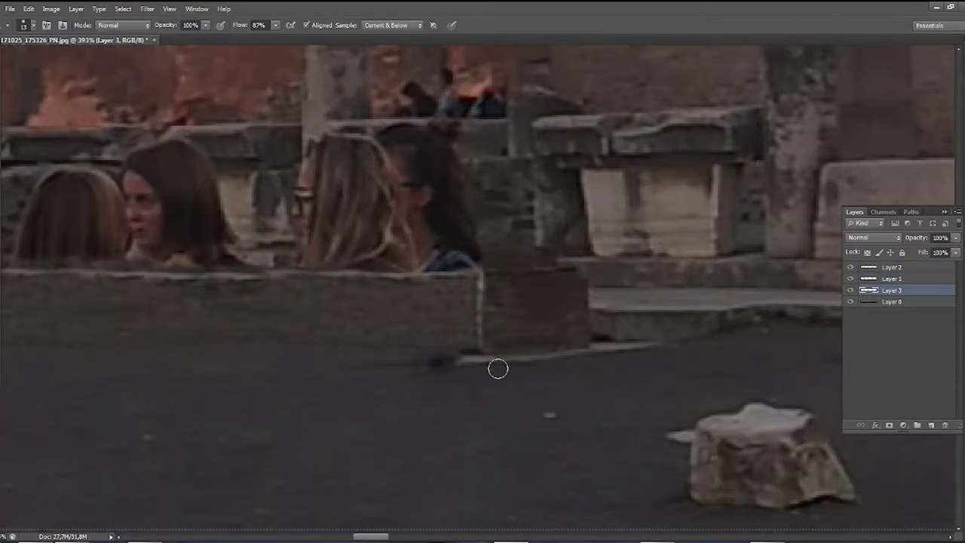
scroll(475, 287, down, 3)
scroll(481, 321, up, 4)
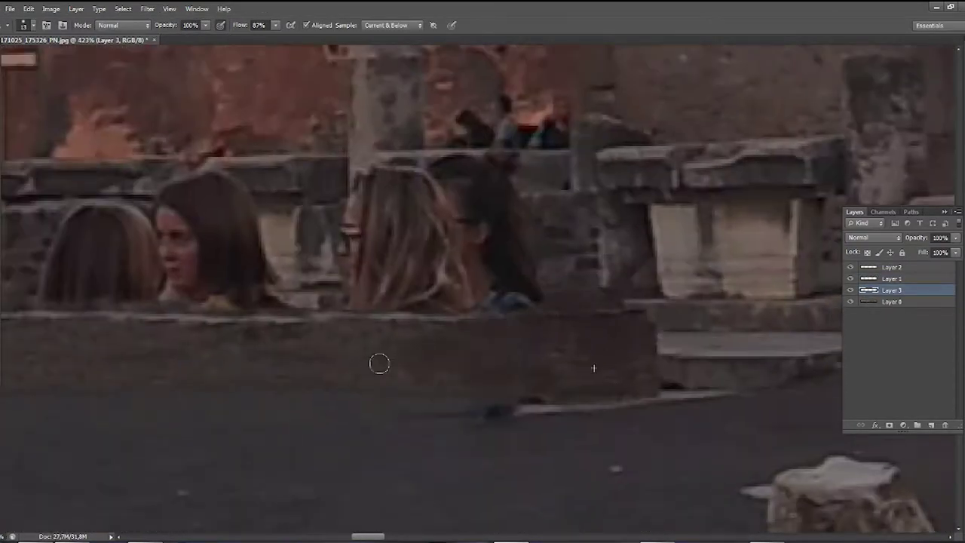
scroll(369, 369, down, 1)
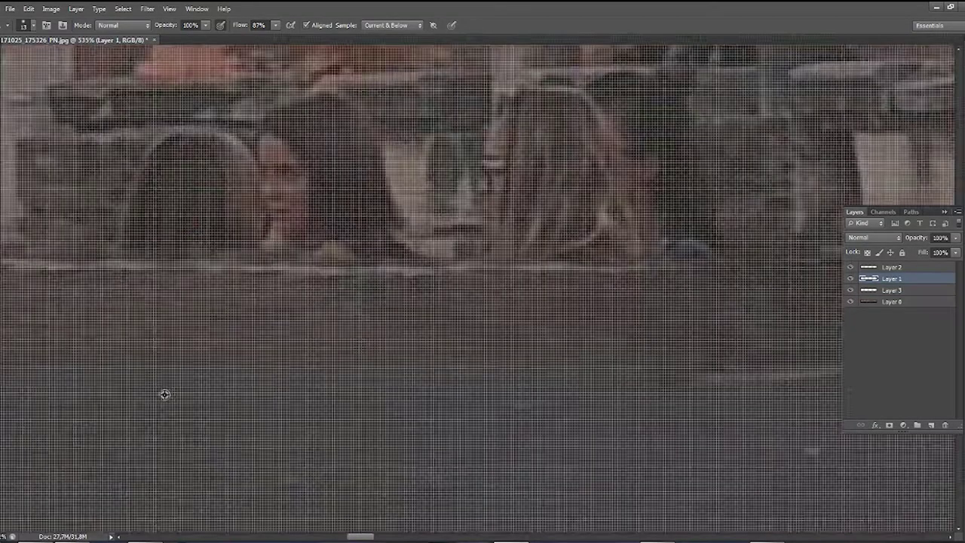
- Clone wall and column texture over the remaining women's heads on Layer 1
scroll(553, 377, down, 2)
scroll(595, 380, up, 3)
scroll(384, 250, down, 2)
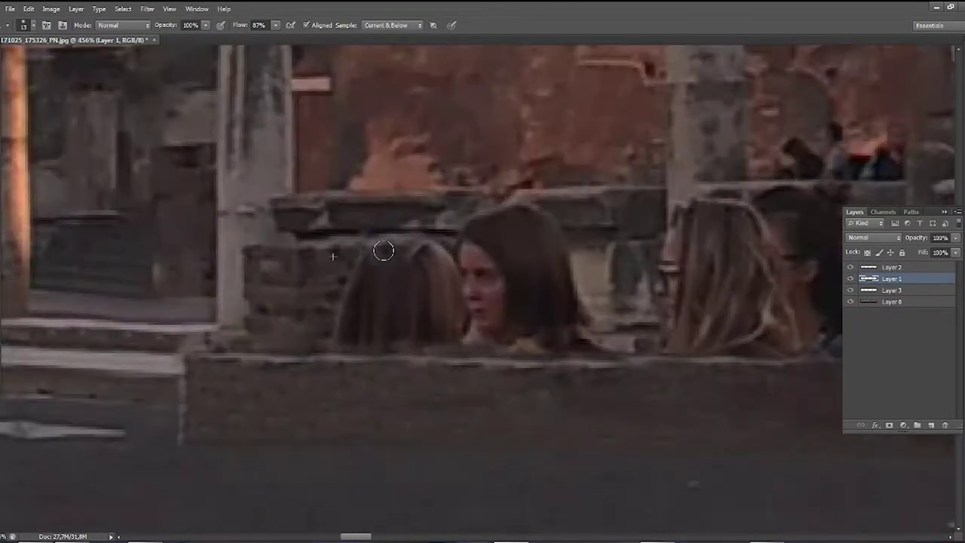
scroll(574, 226, up, 3)
scroll(580, 238, up, 1)
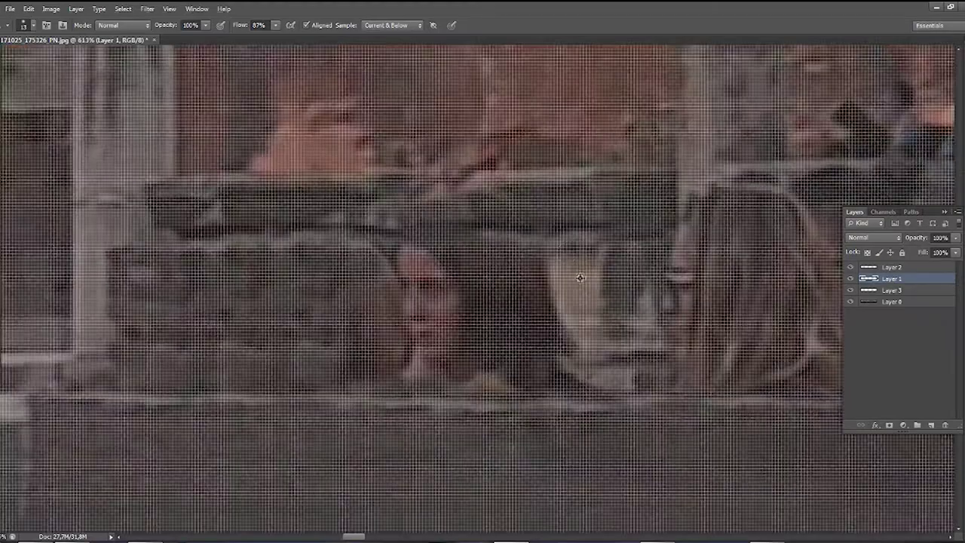
scroll(604, 256, down, 2)
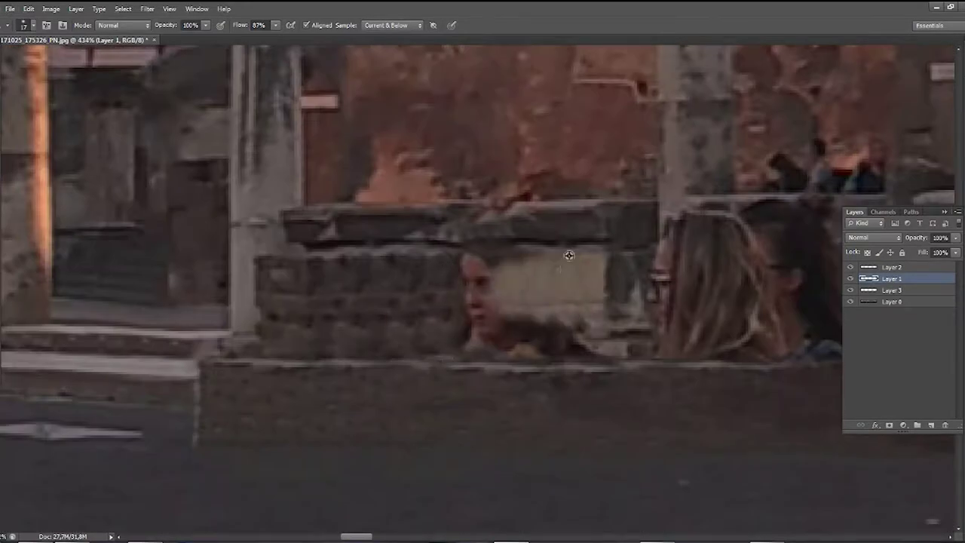
scroll(520, 317, up, 2)
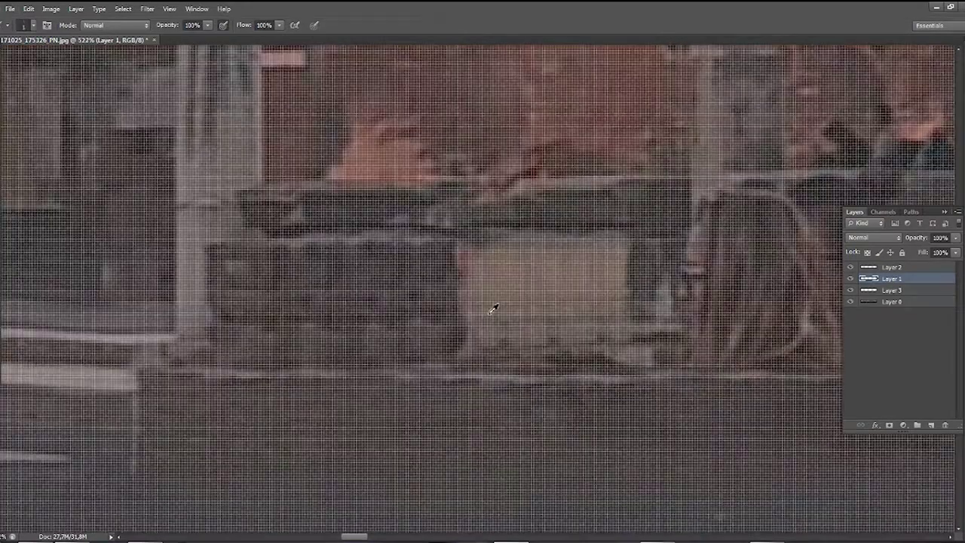
scroll(467, 317, up, 2)
scroll(452, 321, down, 4)
scroll(498, 362, up, 4)
scroll(452, 377, up, 2)
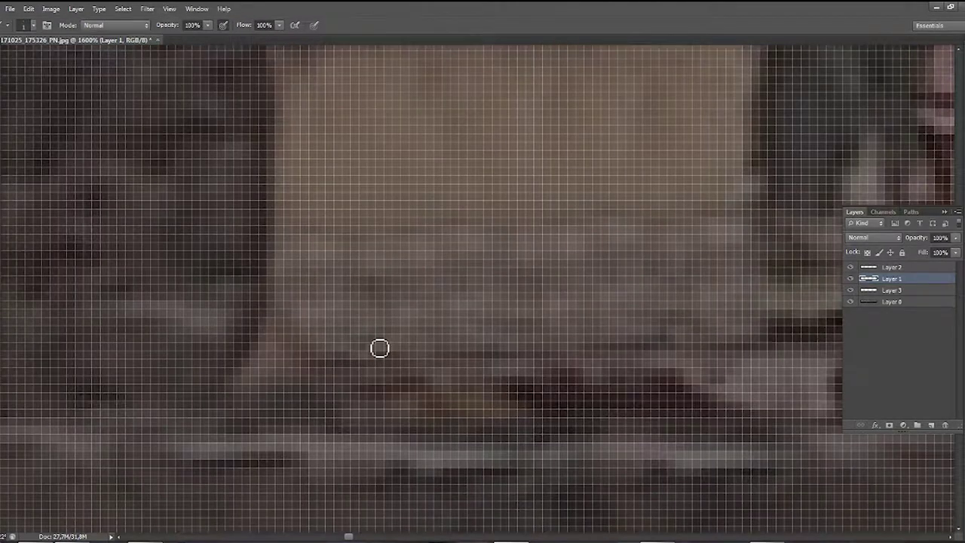
scroll(565, 346, down, 5)
scroll(511, 328, down, 3)
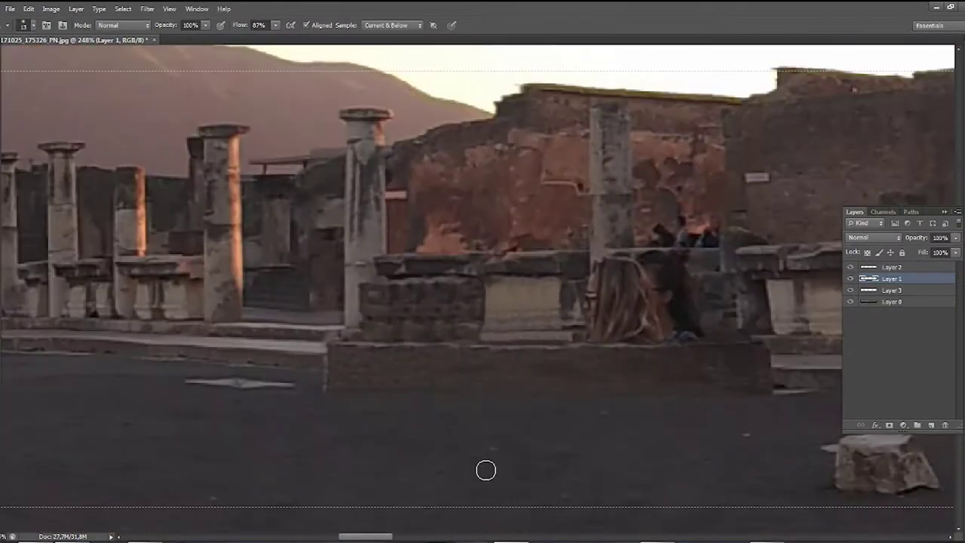
scroll(509, 129, up, 2)
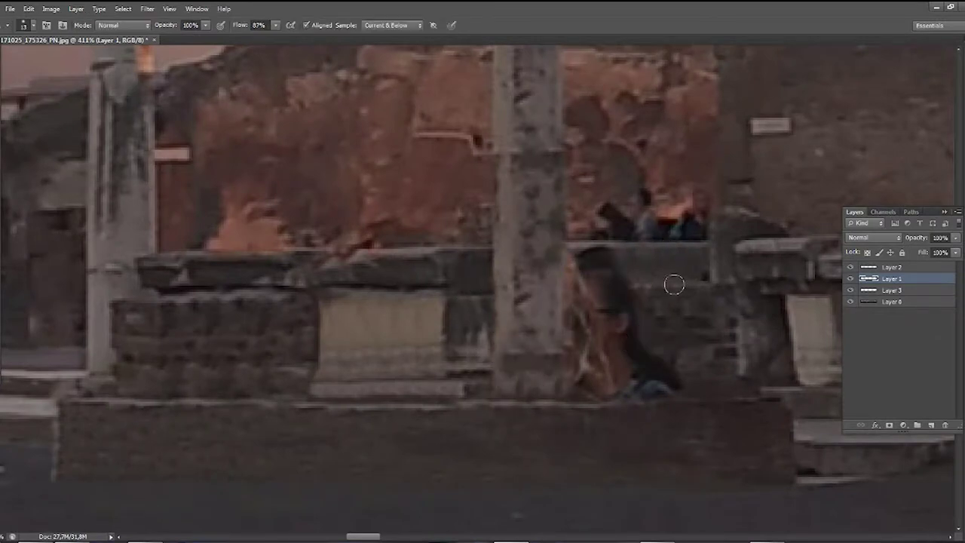
- Erase stray cloned pixels with a smaller brush for finer touch-ups
key(e)
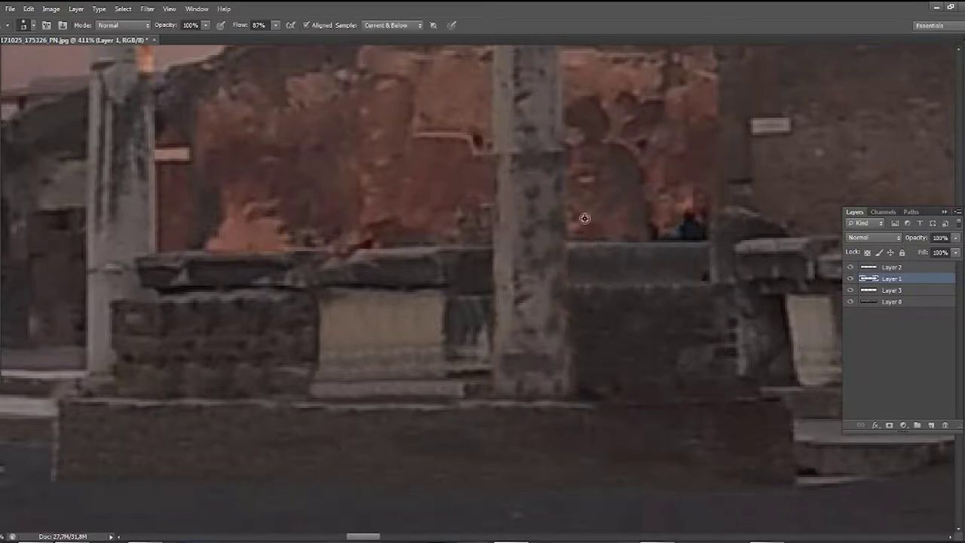
key(b)
scroll(467, 317, down, 3)
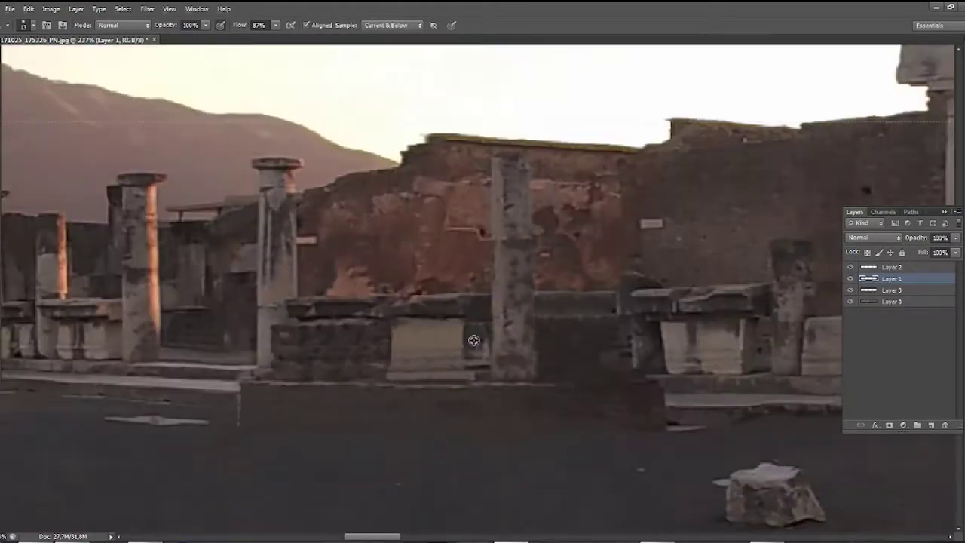
scroll(467, 317, up, 2)
scroll(488, 306, down, 5)
scroll(608, 279, up, 8)
scroll(608, 280, down, 3)
- Clone the last head remnants away and save the panorama as a layered PSD
key(s)
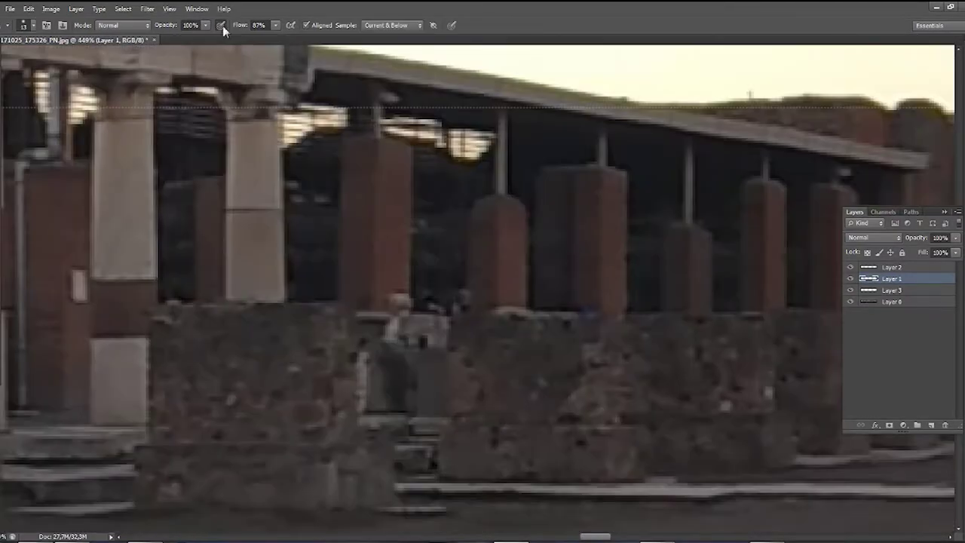
scroll(451, 282, down, 3)
scroll(140, 391, up, 3)
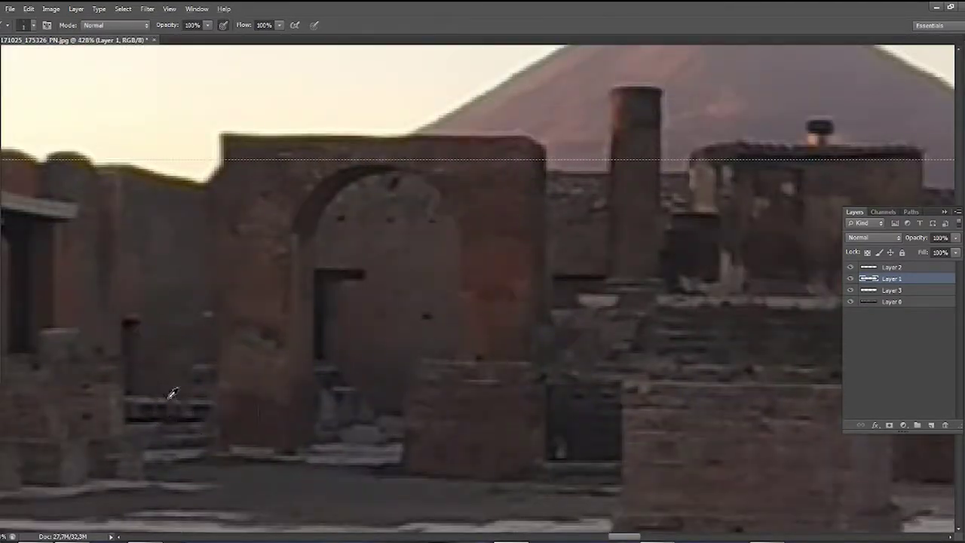
scroll(627, 387, up, 3)
scroll(627, 387, down, 5)
key(ctrl+shift+s)
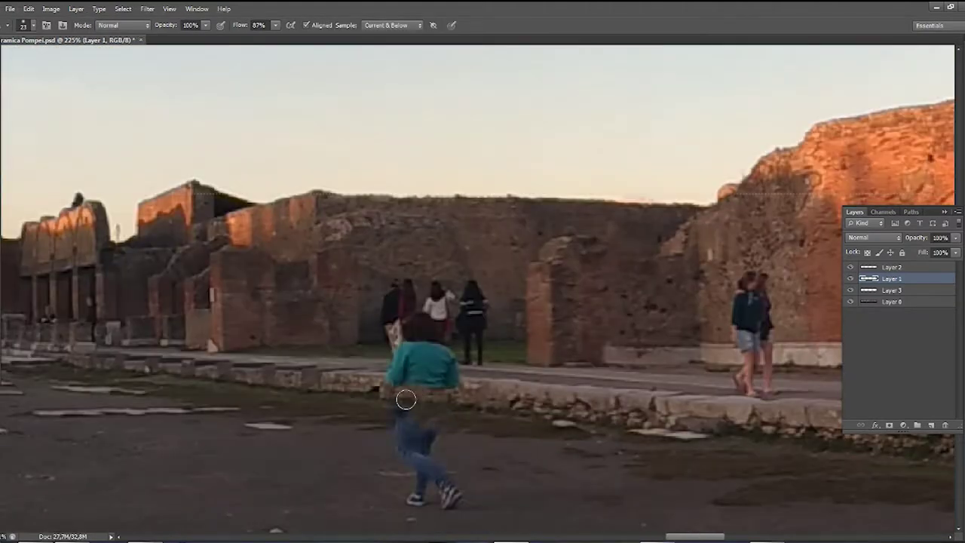
- Clone the group of people, walking girl and figures by the doorway out of the wall
scroll(370, 362, up, 3)
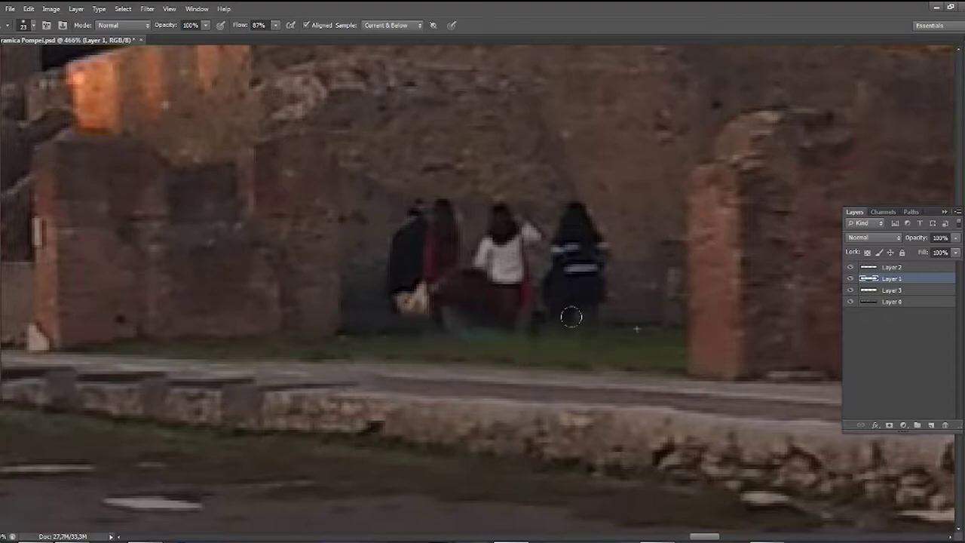
drag(571, 317, 435, 291)
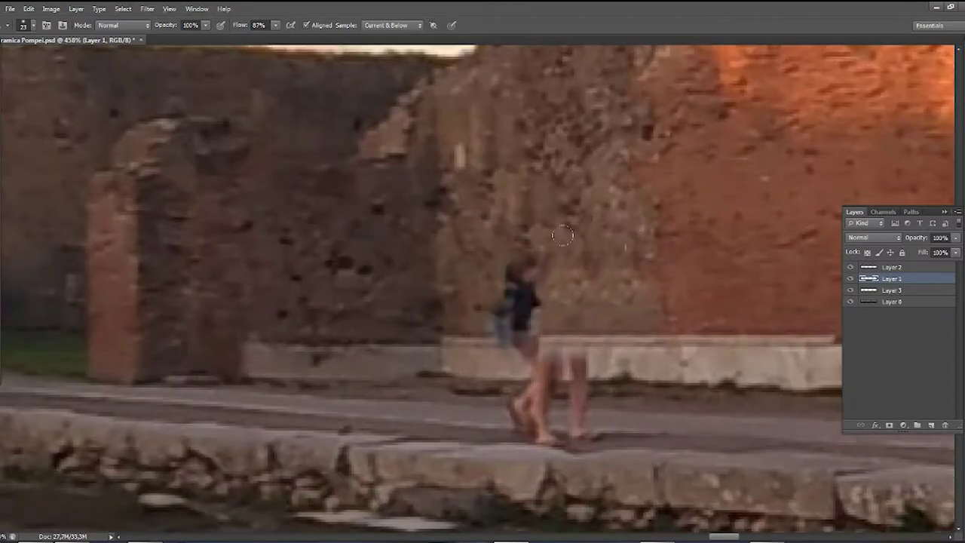
drag(562, 236, 528, 339)
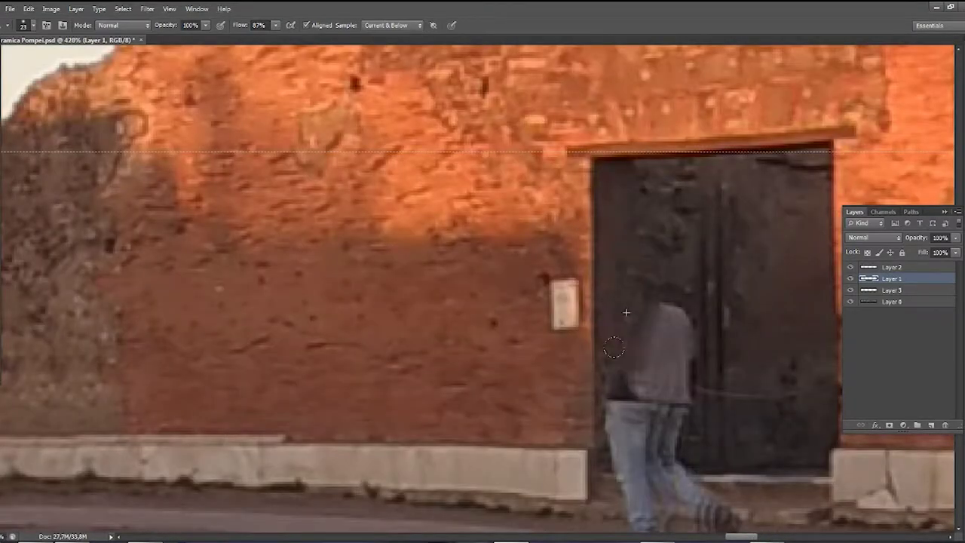
drag(614, 348, 656, 226)
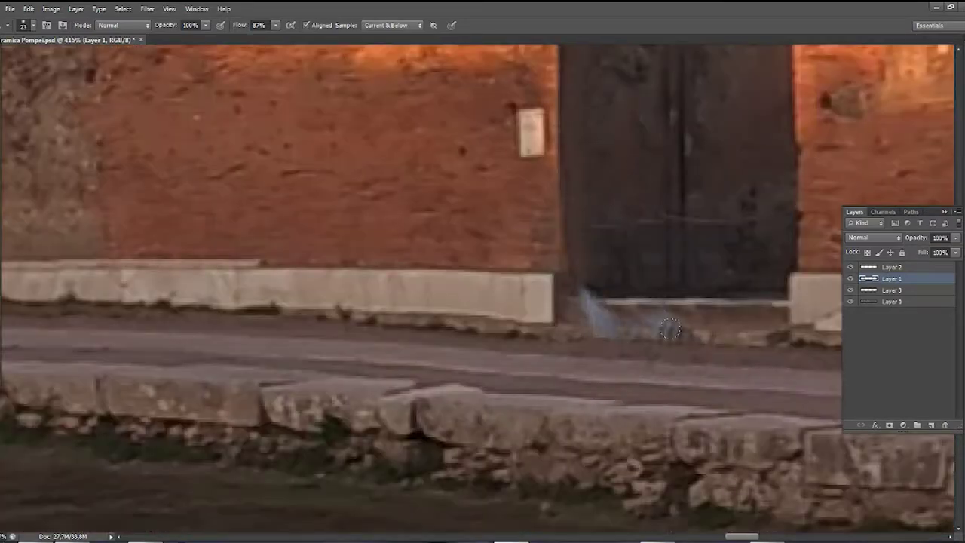
drag(669, 330, 629, 245)
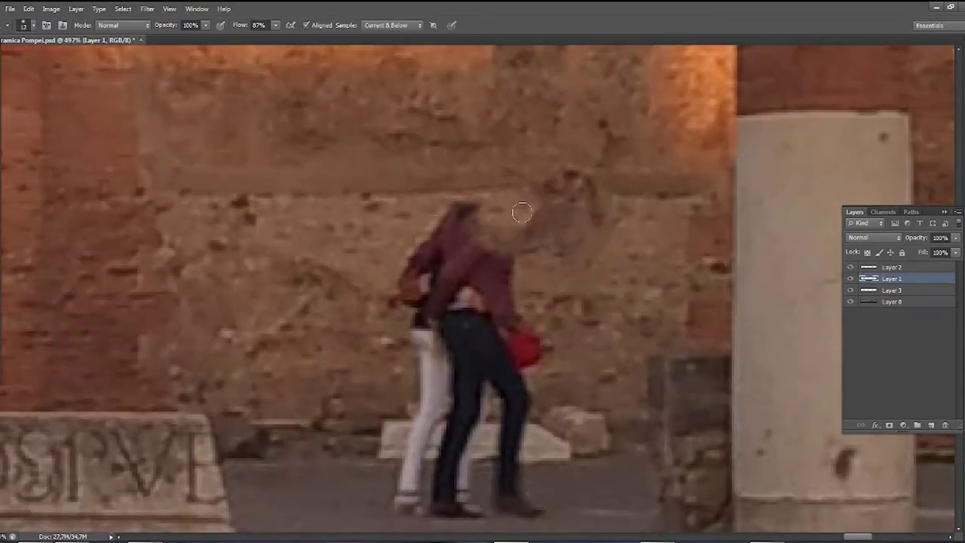
- Clone away the woman's head and the couple between the columns
drag(522, 213, 512, 196)
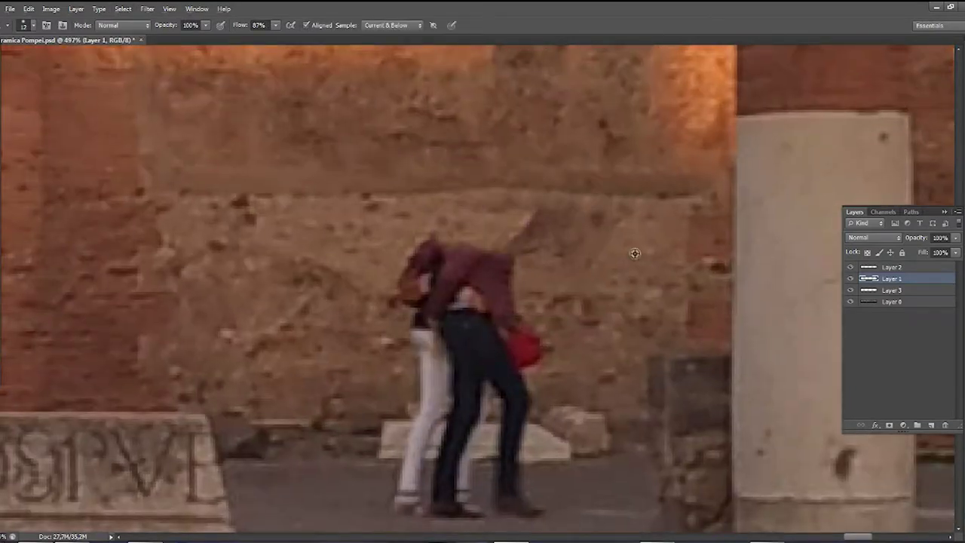
mouse_move(467, 226)
mouse_down()
mouse_move(475, 317)
mouse_move(456, 400)
mouse_up()
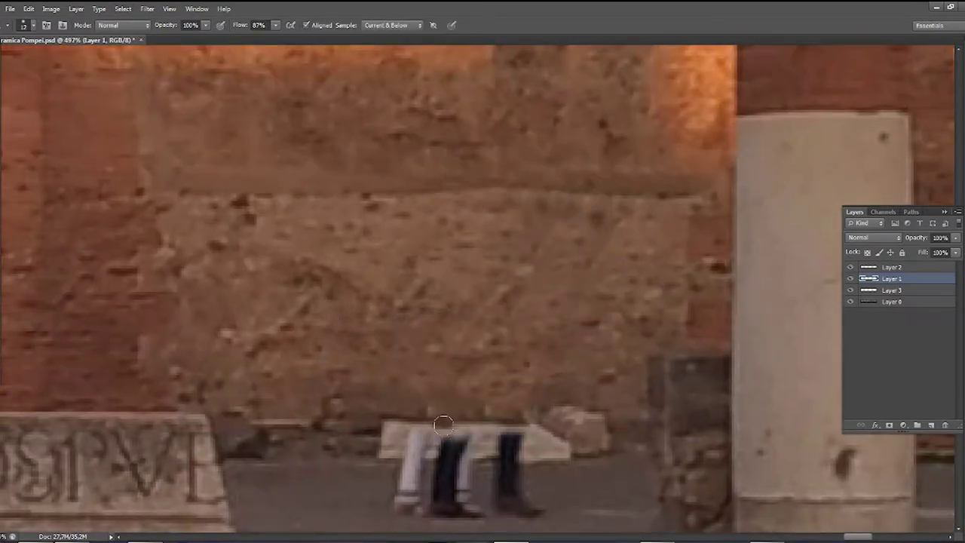
scroll(387, 415, down, 5)
scroll(420, 285, up, 5)
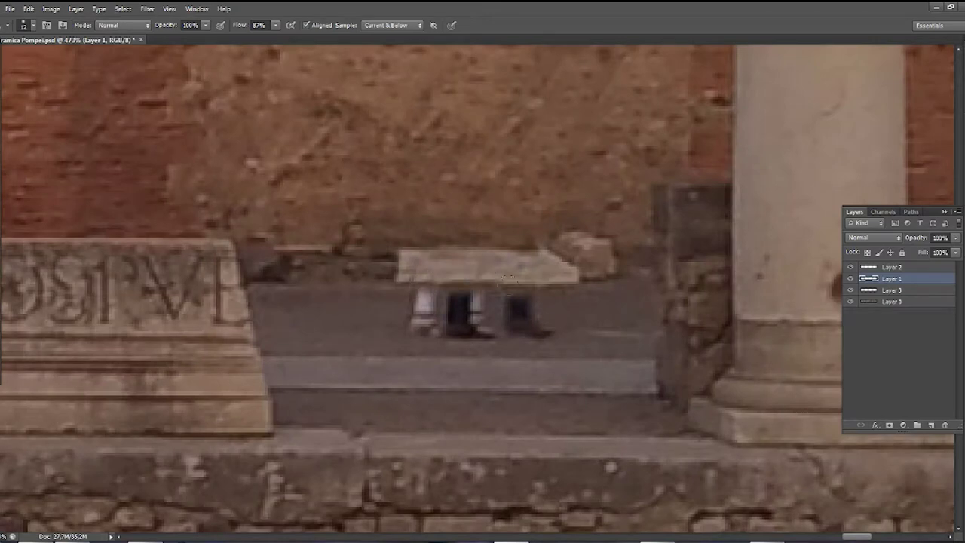
drag(468, 309, 407, 304)
scroll(407, 304, down, 3)
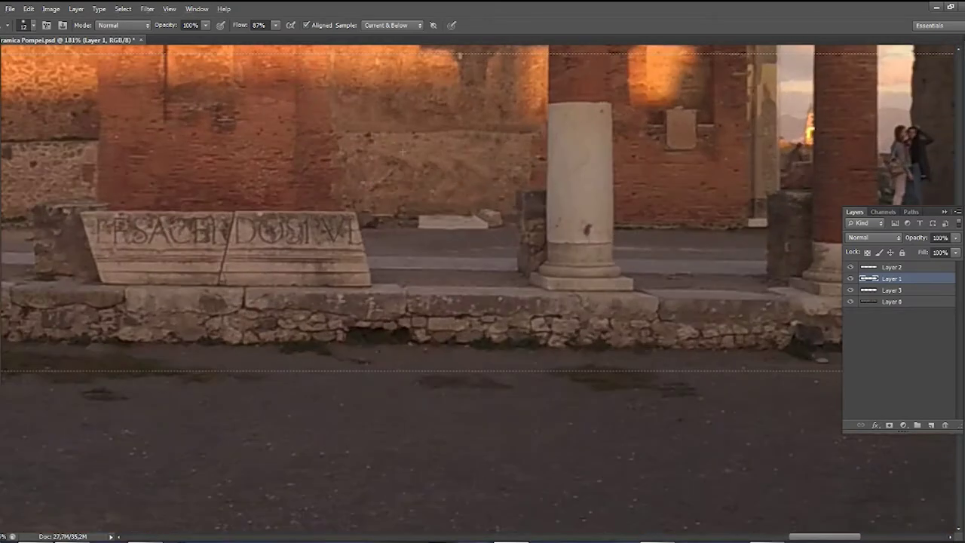
- Zoom out over the colonnade and fit the whole panorama in view
key(b)
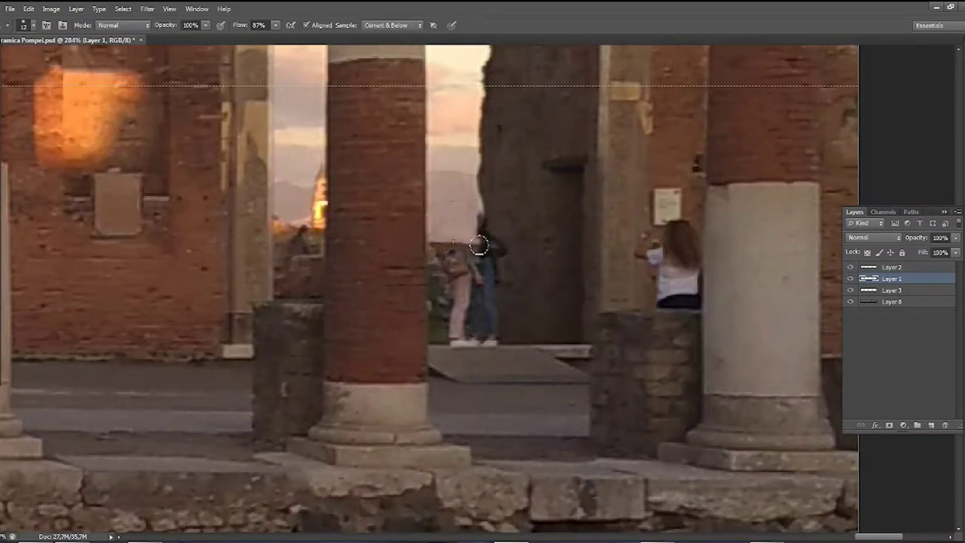
scroll(463, 327, up, 2)
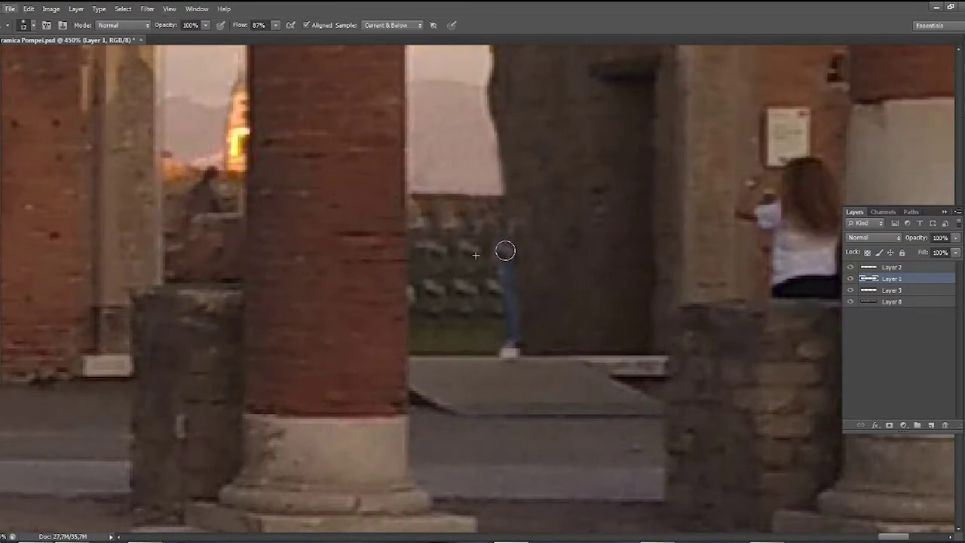
scroll(454, 323, down, 3)
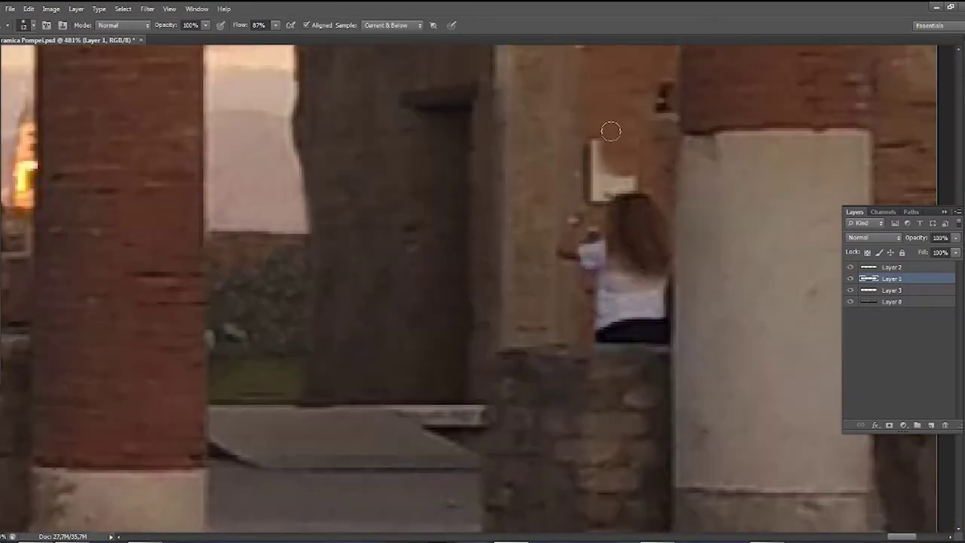
scroll(438, 272, up, 3)
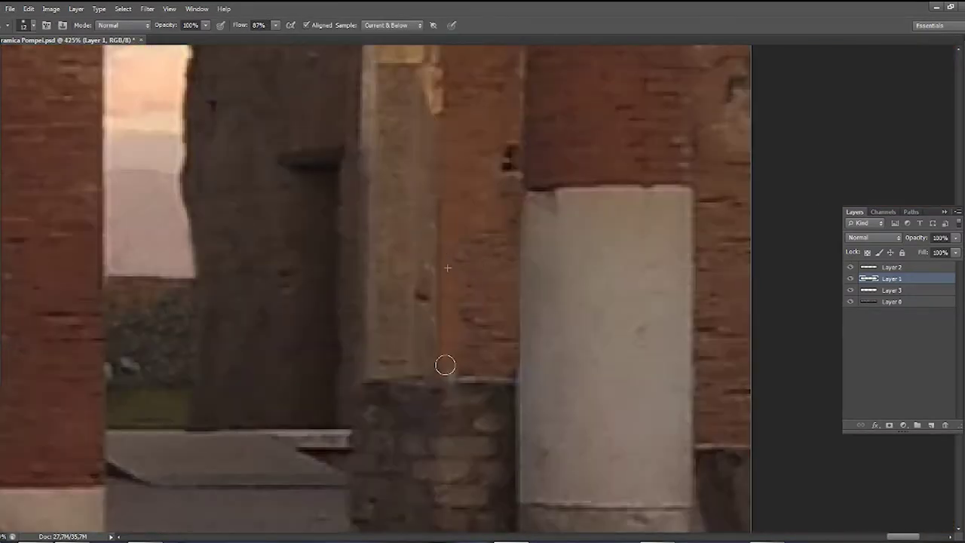
scroll(506, 192, down, 3)
scroll(562, 149, up, 2)
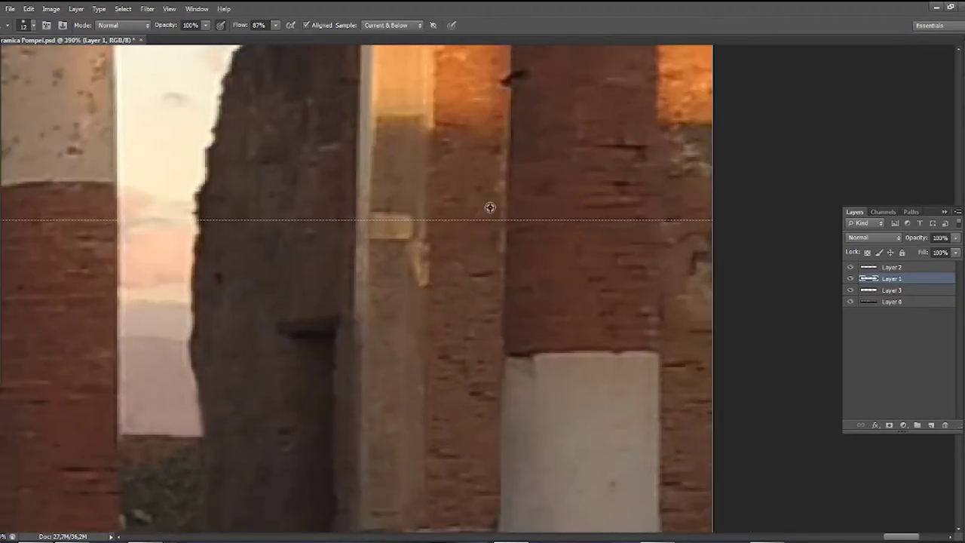
key(b)
key(ctrl+0)
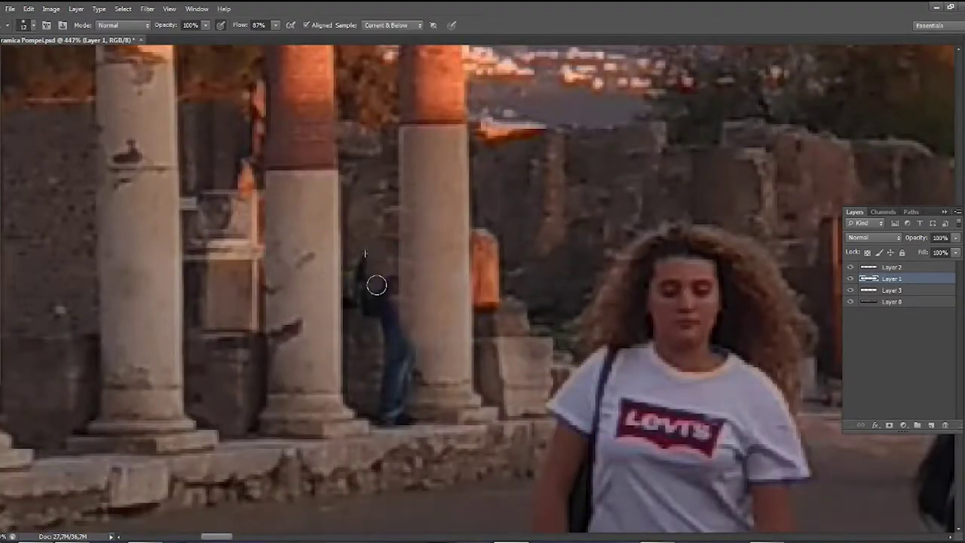
- Clone road texture over the curly-haired girl's lower body
scroll(382, 386, down, 5)
scroll(227, 340, down, 2)
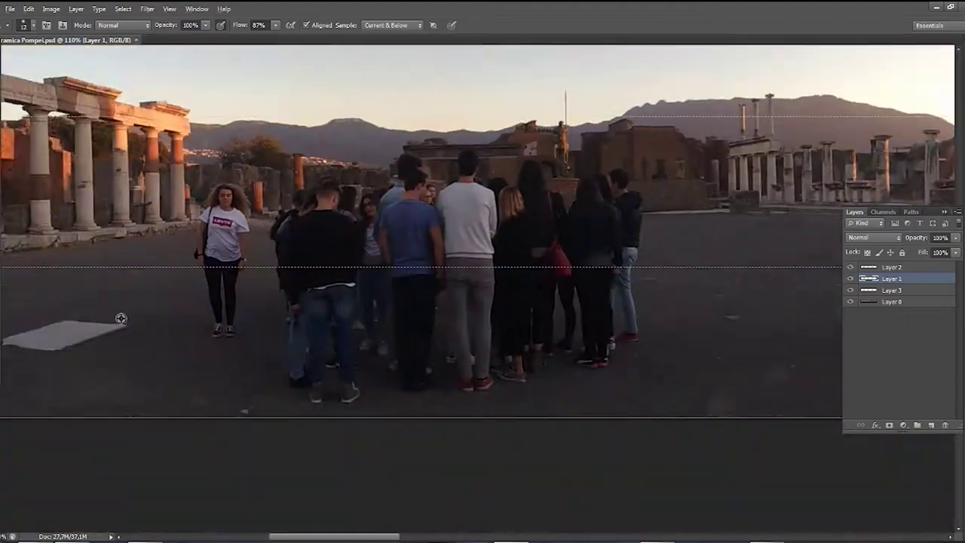
scroll(121, 319, down, 3)
scroll(152, 284, up, 8)
scroll(463, 263, down, 1)
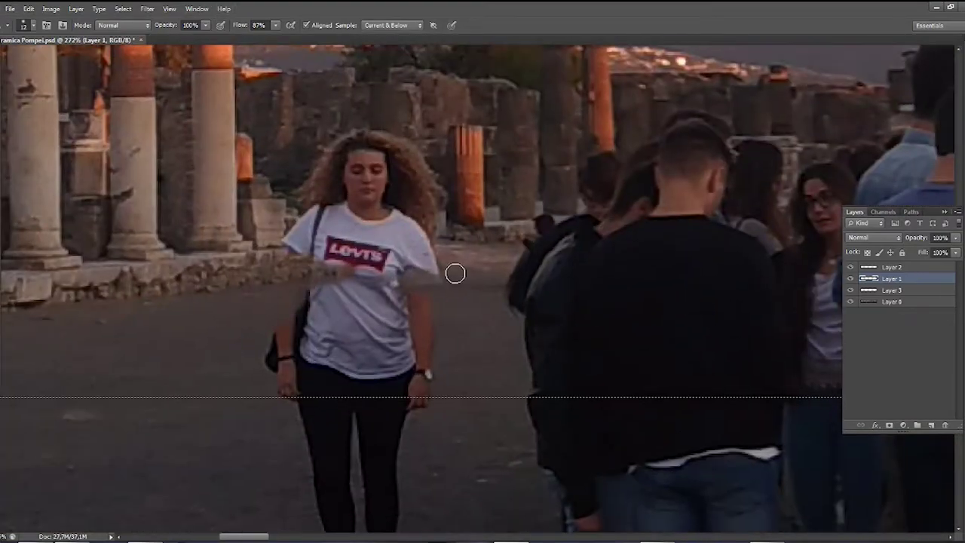
drag(455, 274, 351, 317)
drag(280, 414, 253, 485)
scroll(252, 485, down, 3)
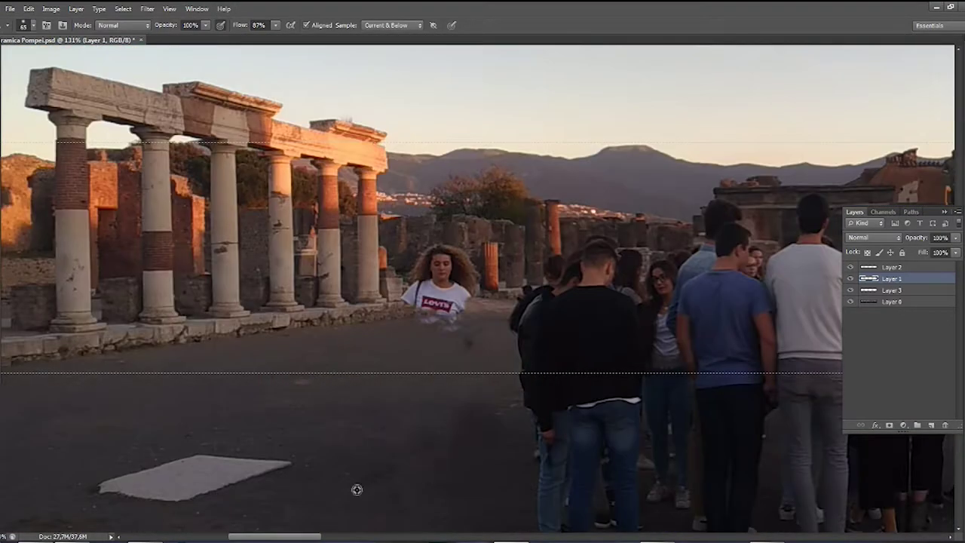
scroll(463, 400, down, 3)
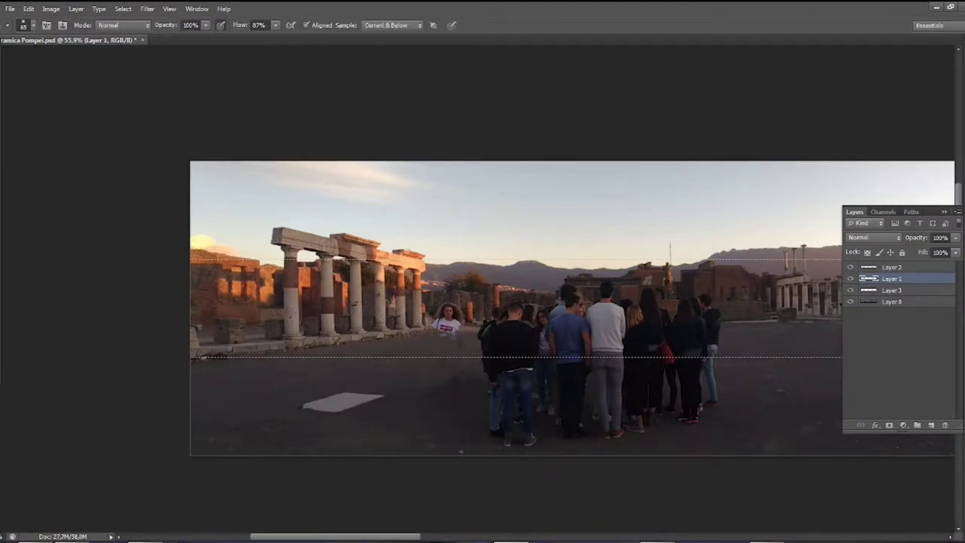
scroll(469, 287, up, 3)
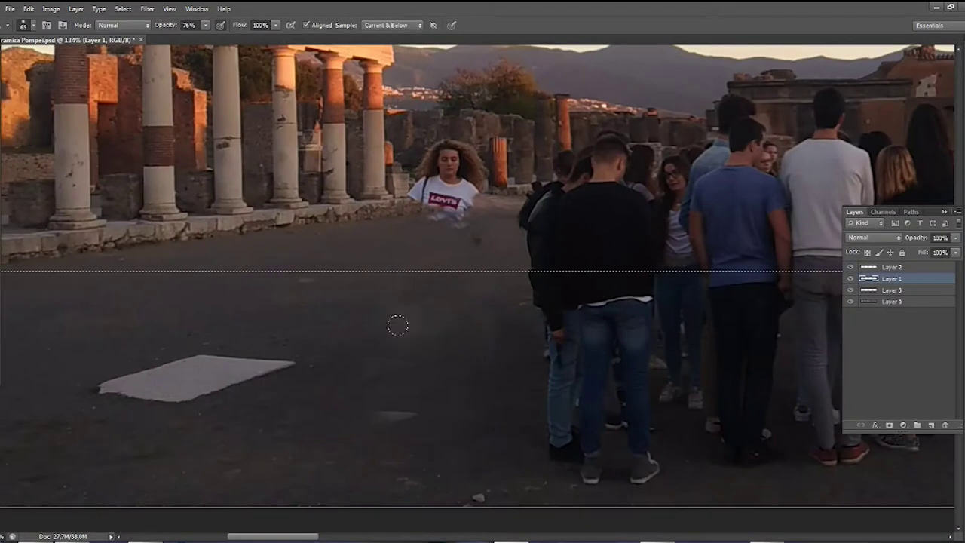
- At 100% opacity, paint ground, wall and pillar over the rest of her white shirt
key(0)
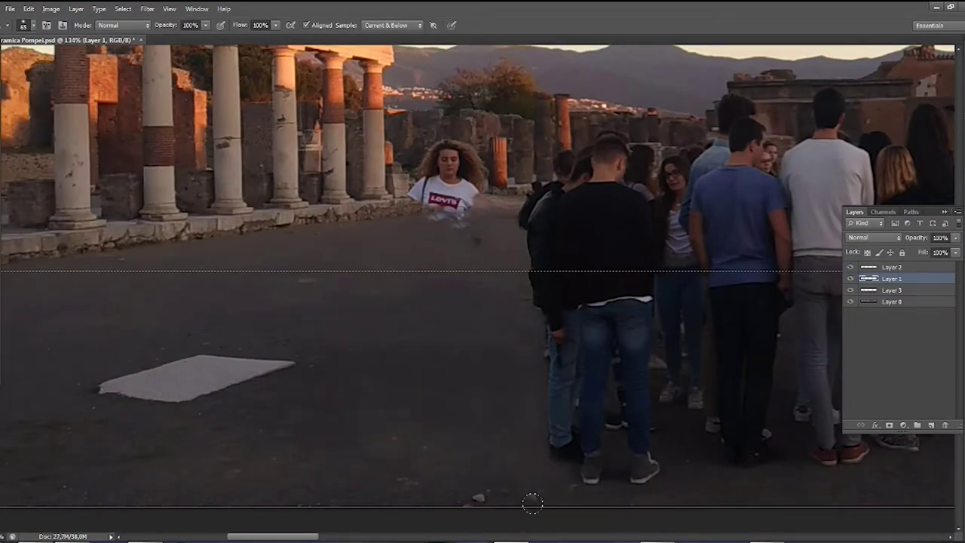
scroll(481, 215, up, 4)
mouse_move(463, 302)
mouse_down()
mouse_move(313, 335)
mouse_move(358, 242)
mouse_up()
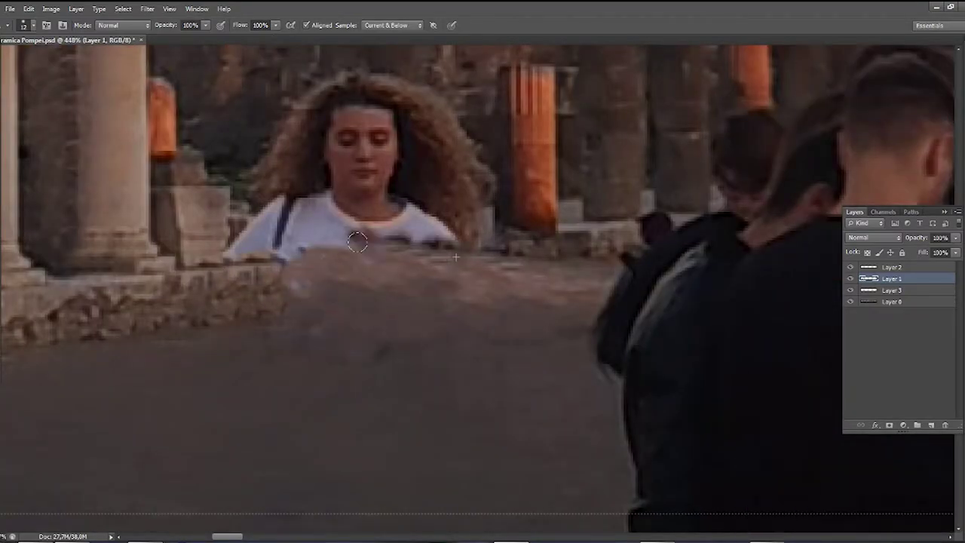
scroll(357, 242, up, 5)
mouse_move(339, 309)
mouse_down()
mouse_move(407, 354)
mouse_move(367, 427)
mouse_up()
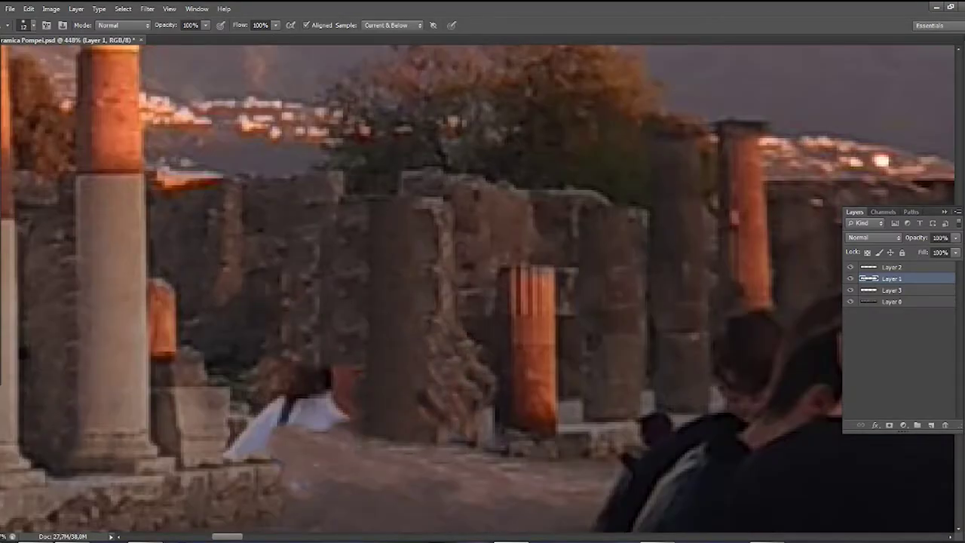
scroll(366, 427, up, 5)
scroll(526, 451, down, 5)
scroll(571, 424, up, 6)
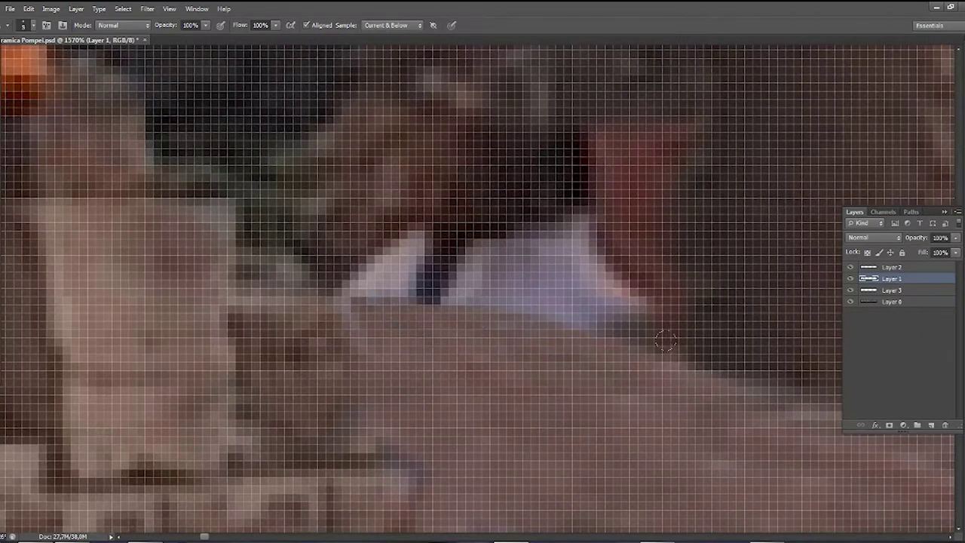
drag(665, 341, 392, 271)
- Pan across the panorama to inspect the forum and mountains
scroll(474, 311, down, 6)
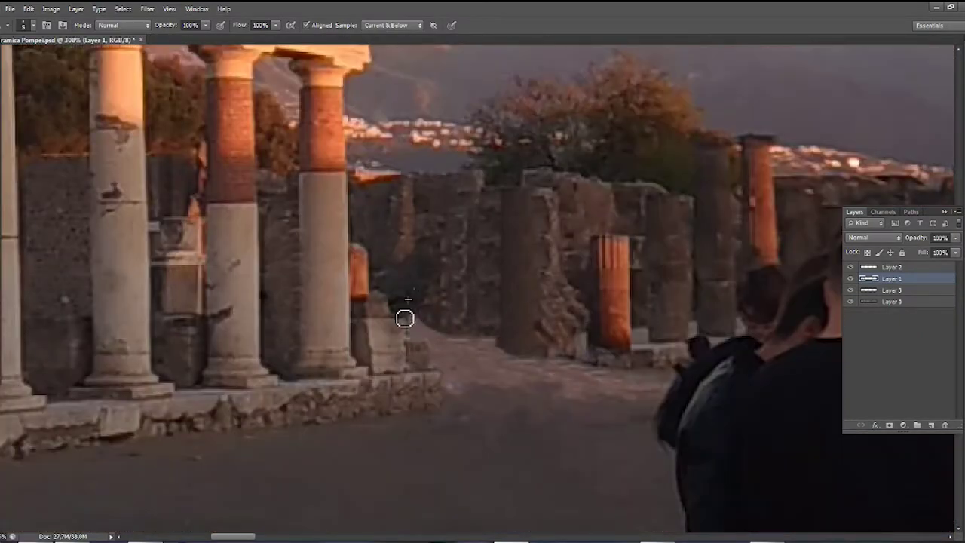
scroll(462, 346, down, 3)
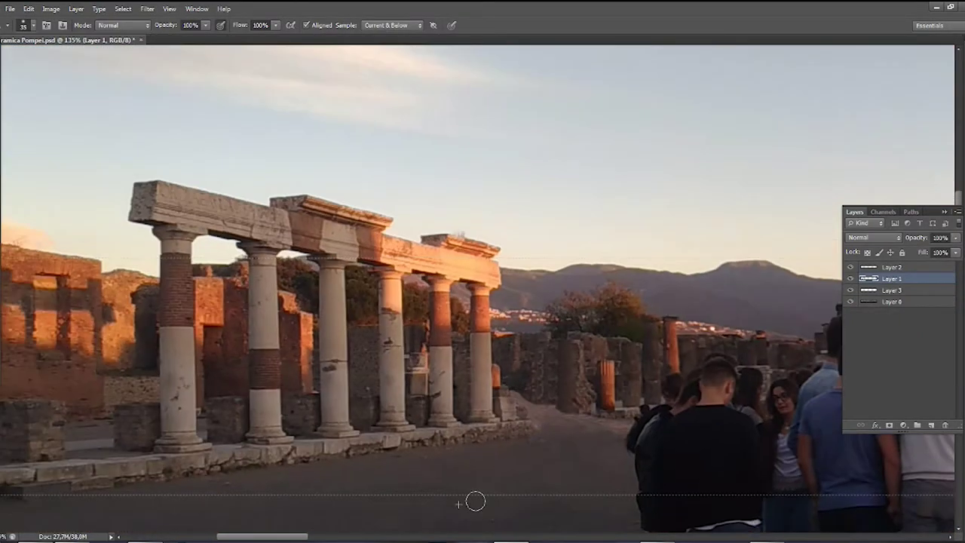
scroll(473, 502, down, 5)
scroll(287, 519, up, 6)
drag(287, 536, 601, 531)
scroll(452, 340, up, 5)
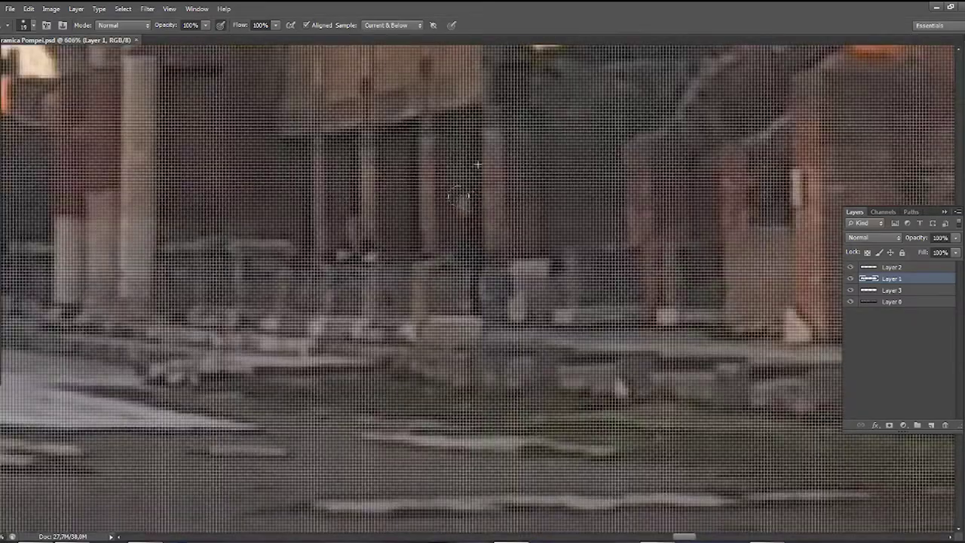
scroll(265, 248, down, 4)
scroll(265, 248, up, 2)
scroll(427, 379, up, 2)
scroll(427, 379, up, 3)
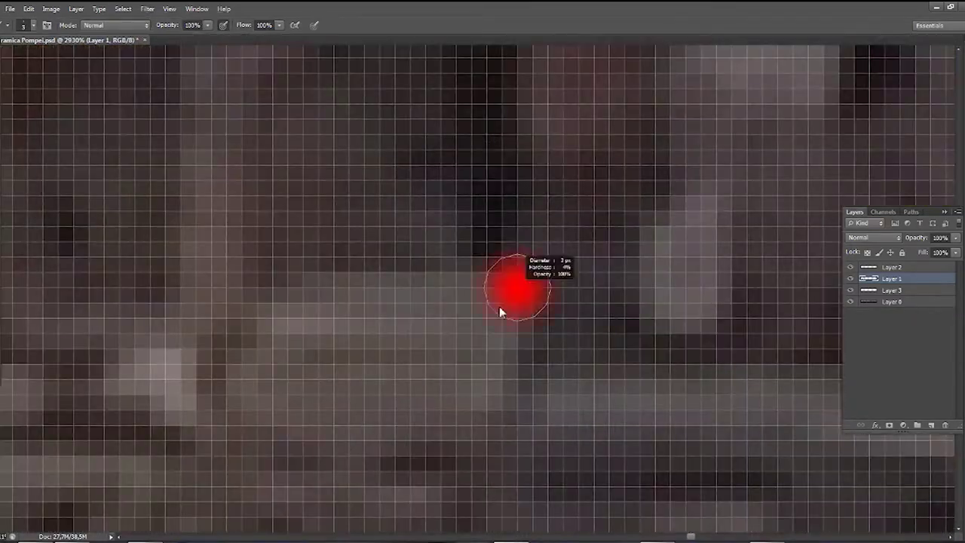
scroll(491, 80, down, 3)
scroll(670, 322, down, 4)
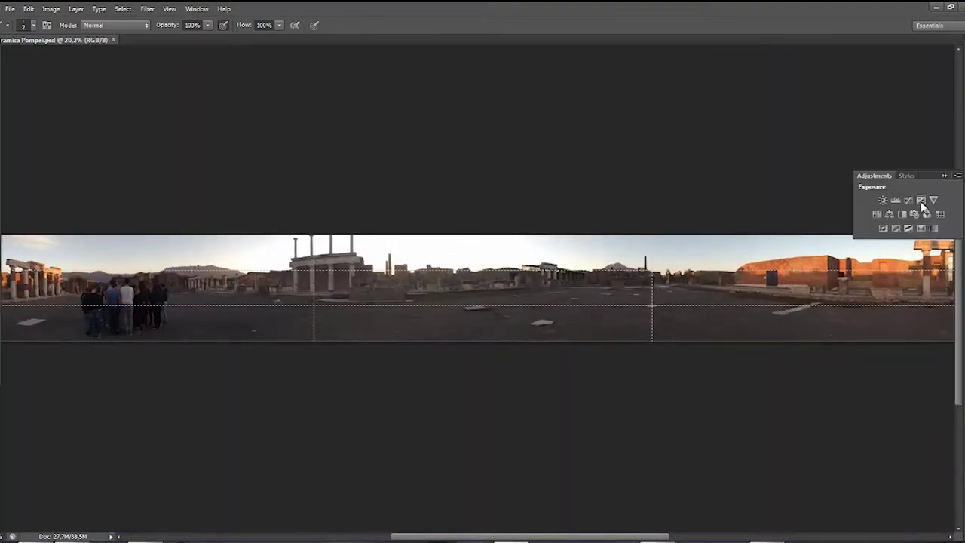
- Add a Curves 1 adjustment layer from the Adjustments panel
click(922, 200)
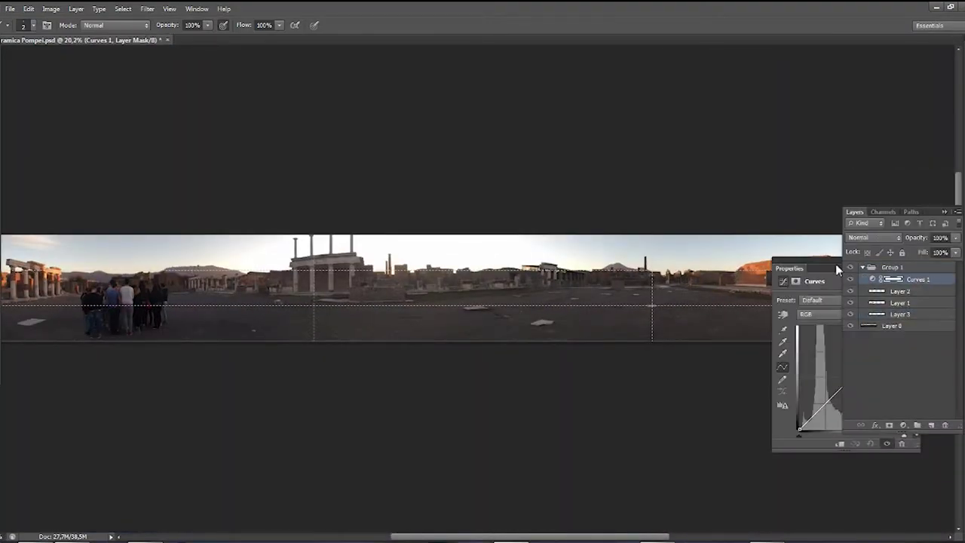